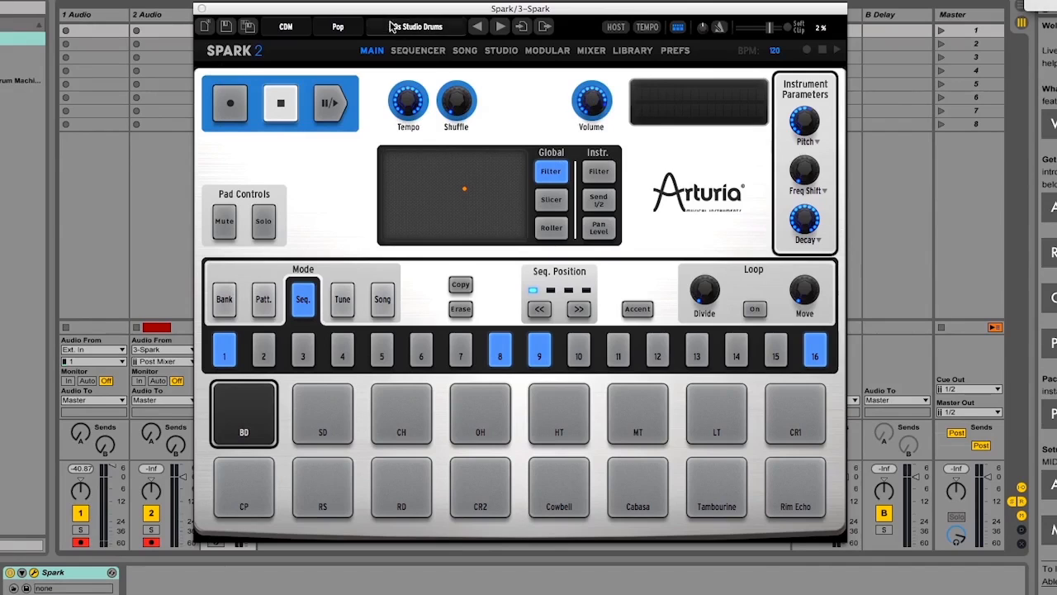
Step: Load the 80s Studio Drums project
left_click(446, 51)
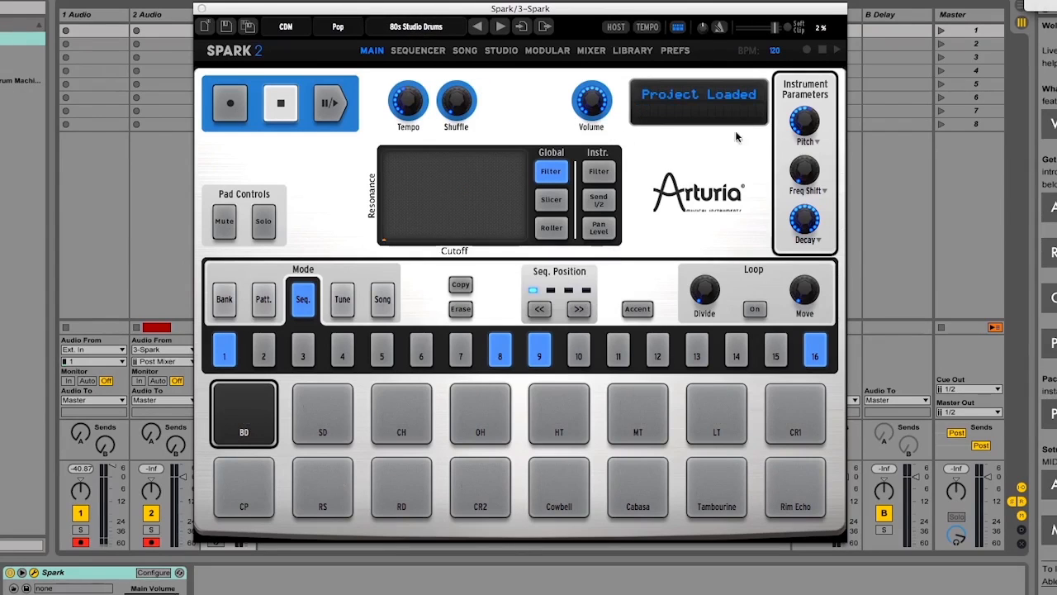
Step: Audition the bass drum at a lowered pitch and at +21 semitones, and return its pitch to the original setting
left_click_drag(806, 124, 808, 124)
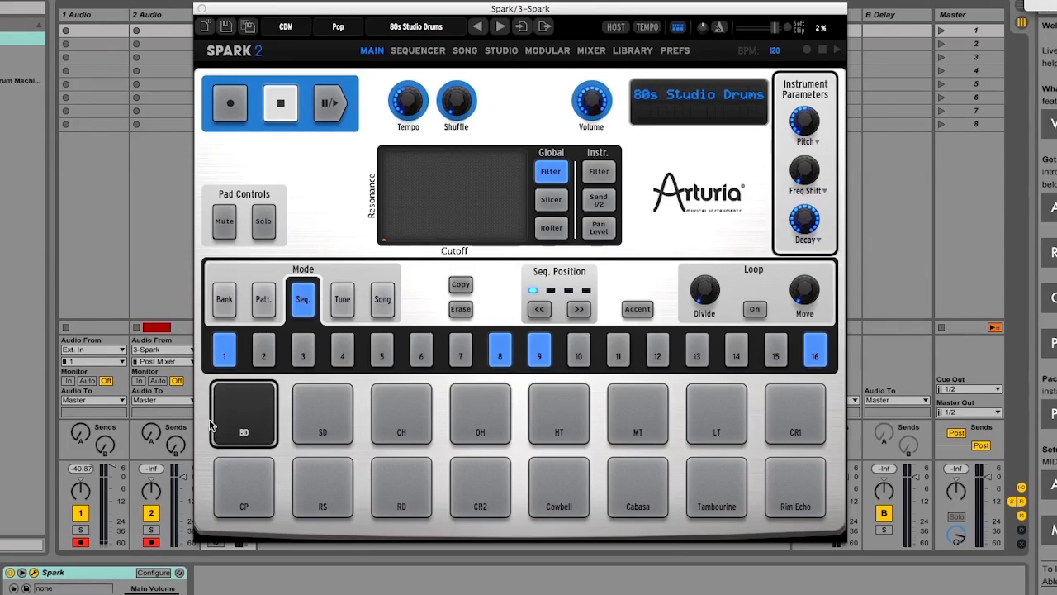
left_click(248, 415)
left_click_drag(796, 107, 812, 176)
left_click(231, 417)
left_click_drag(805, 124, 806, 50)
left_click(244, 402)
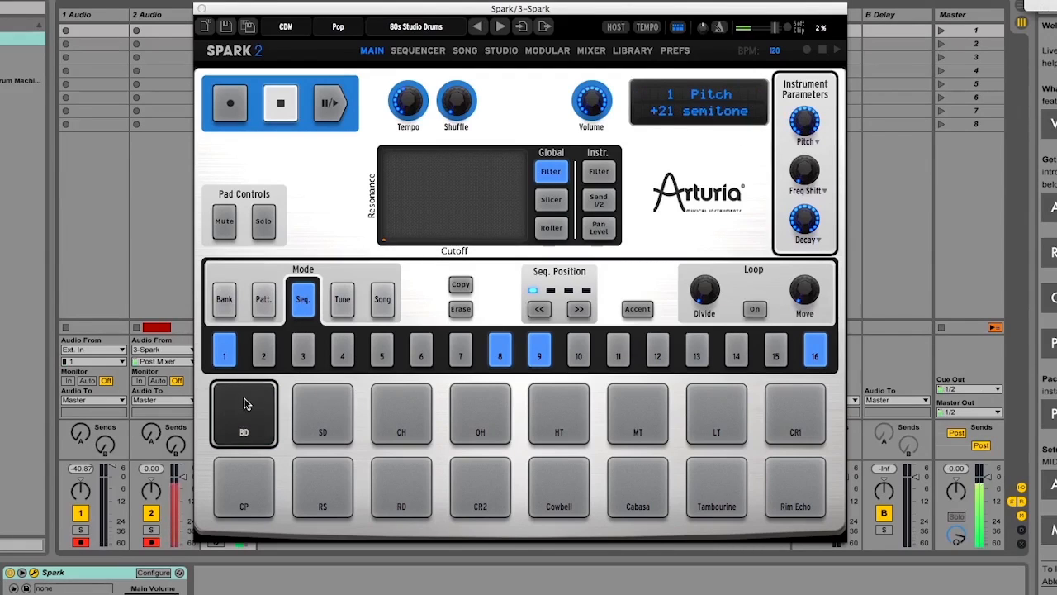
left_click_drag(807, 124, 806, 170)
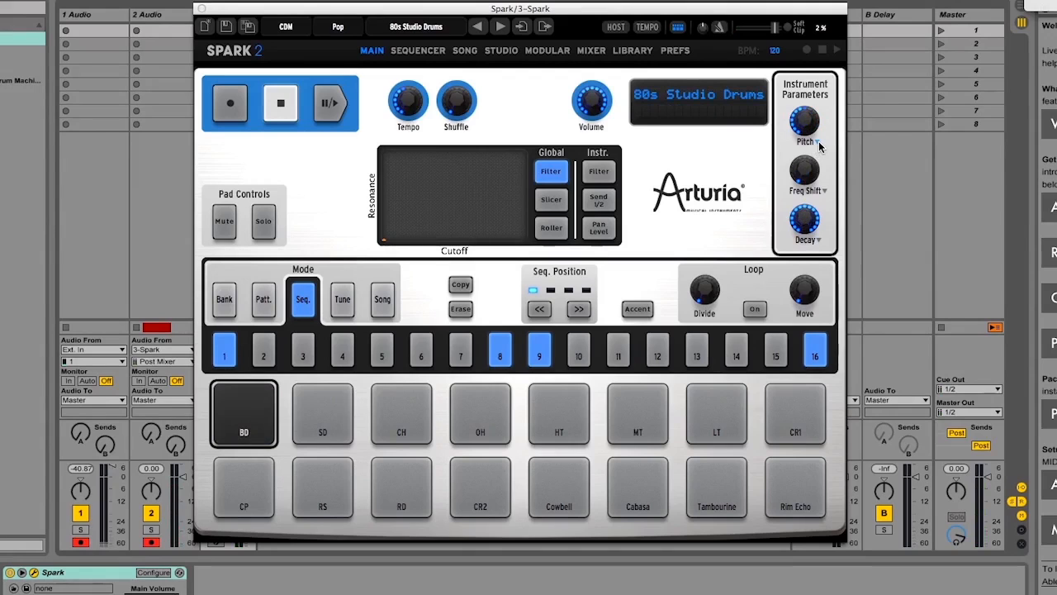
Step: Examine the parameters assignable to the first instrument knob for the bass drum and the snare drum
left_click(817, 142)
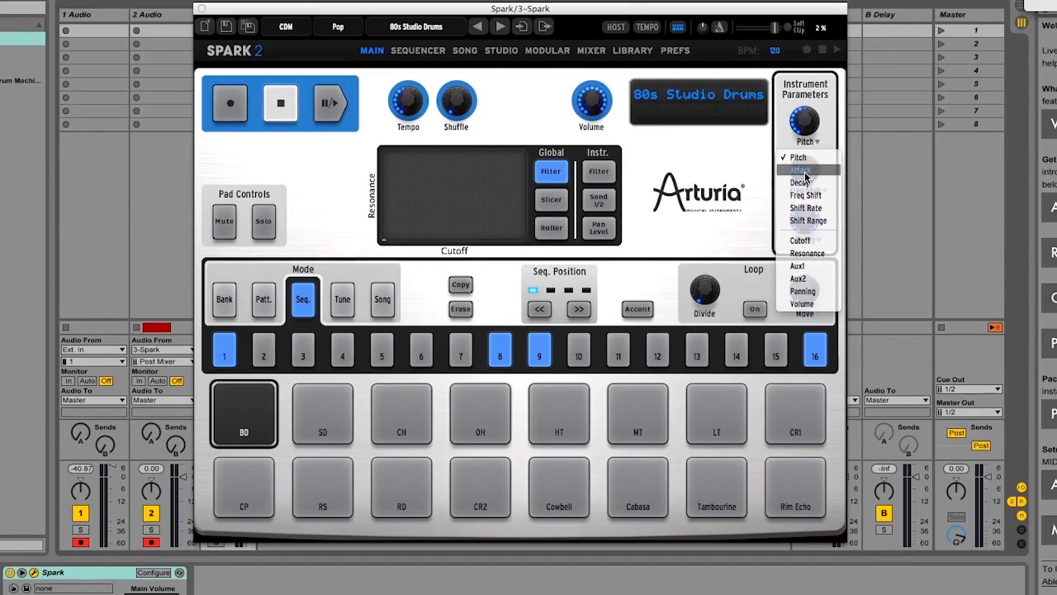
left_click(751, 172)
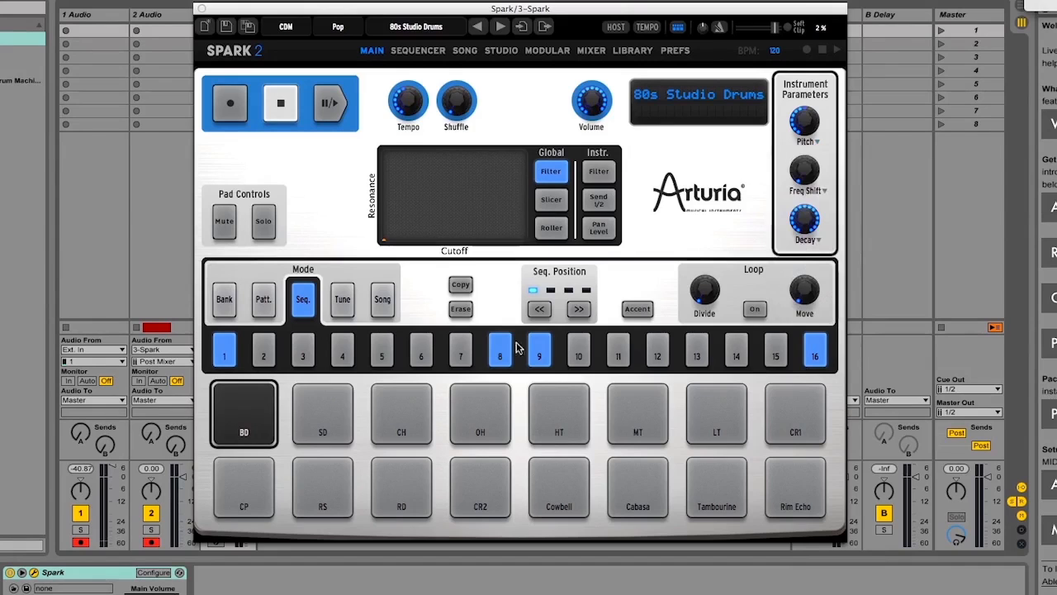
left_click(326, 411)
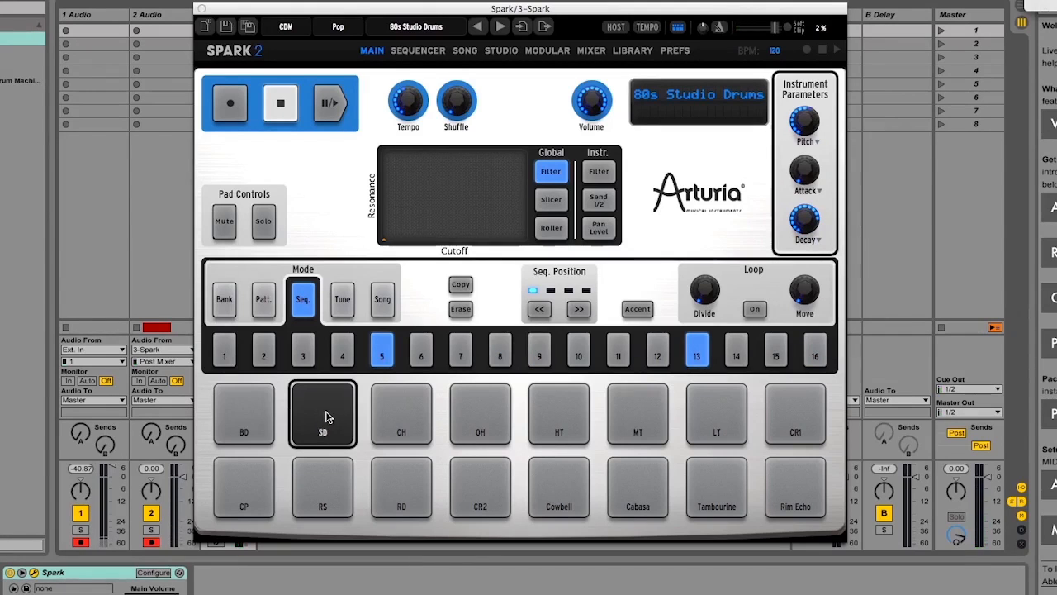
left_click(817, 141)
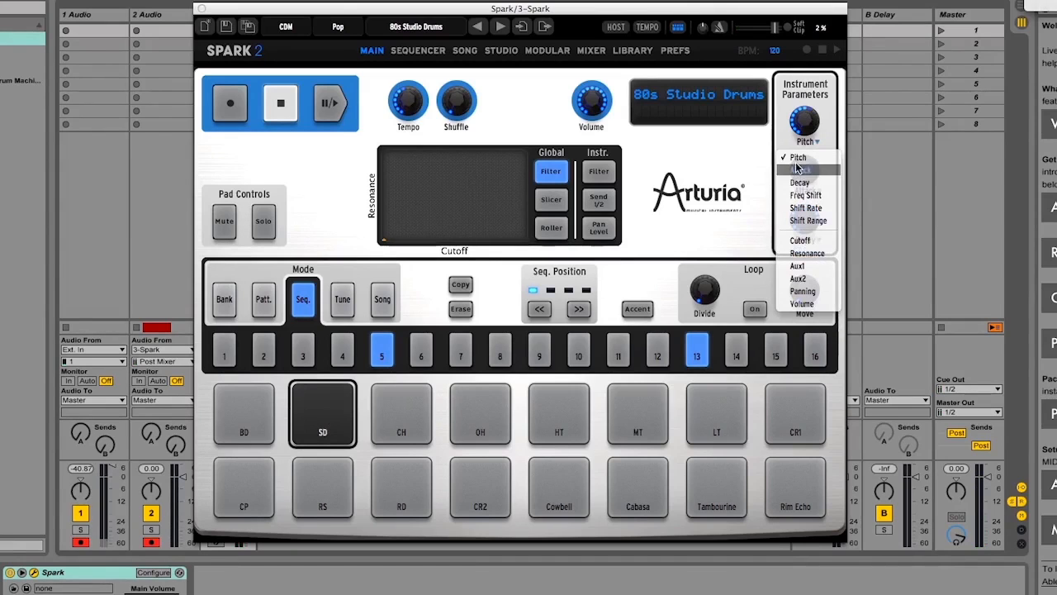
left_click(755, 183)
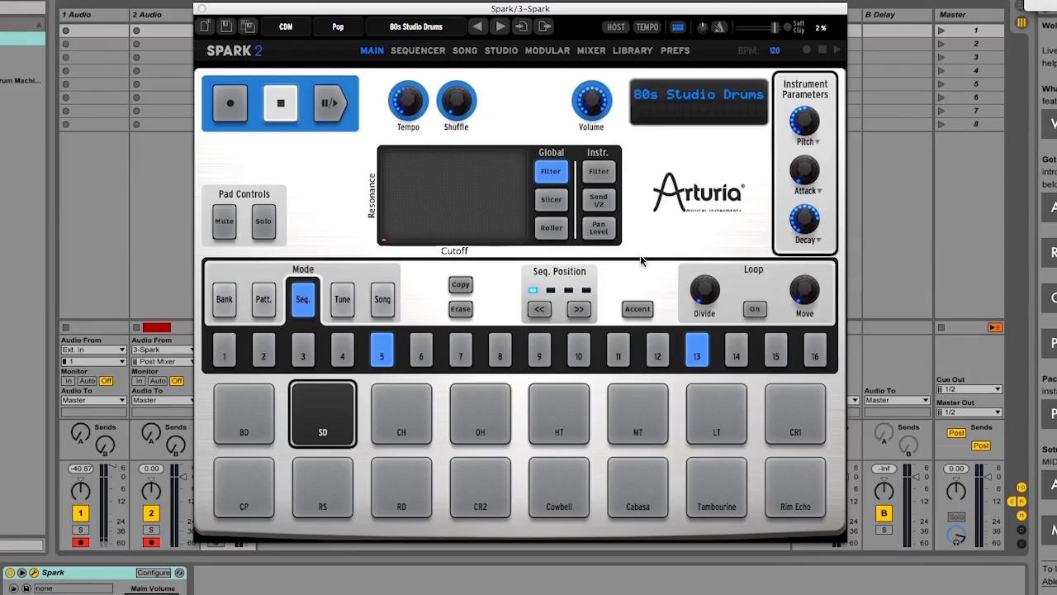
Step: Show the global Slicer effect on the touch pad and switch the pad to the Roller
left_click(552, 201)
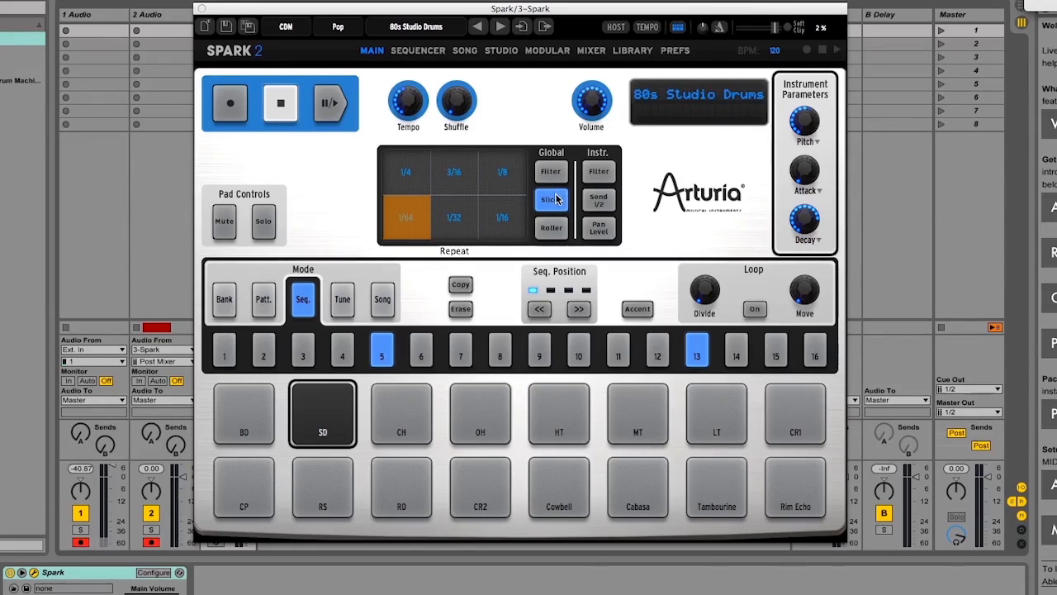
left_click(553, 229)
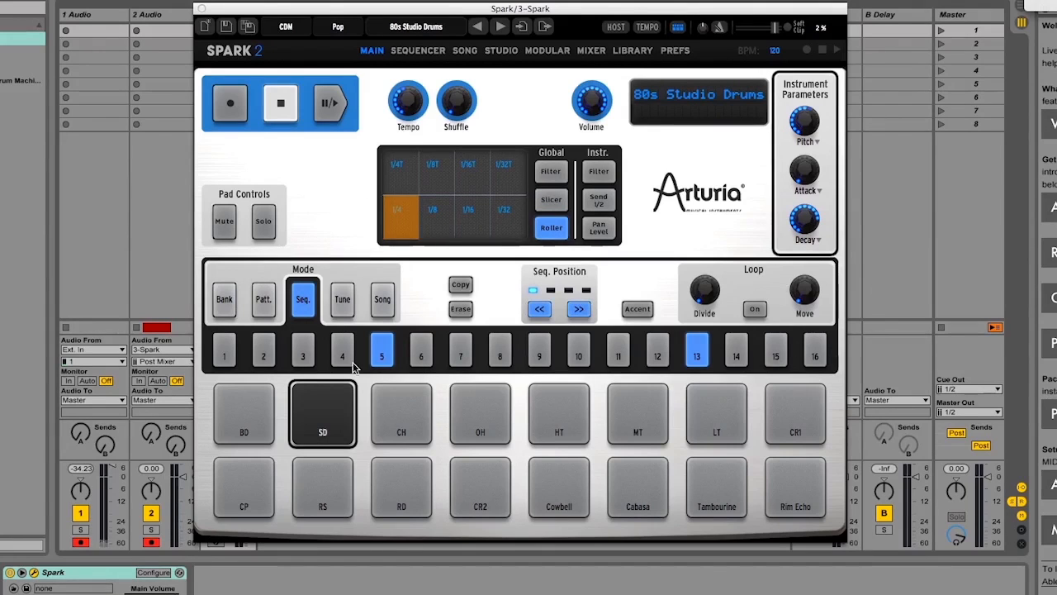
Step: View the bank and pattern modes, return to sequencer mode and audition the pattern briefly
left_click(226, 299)
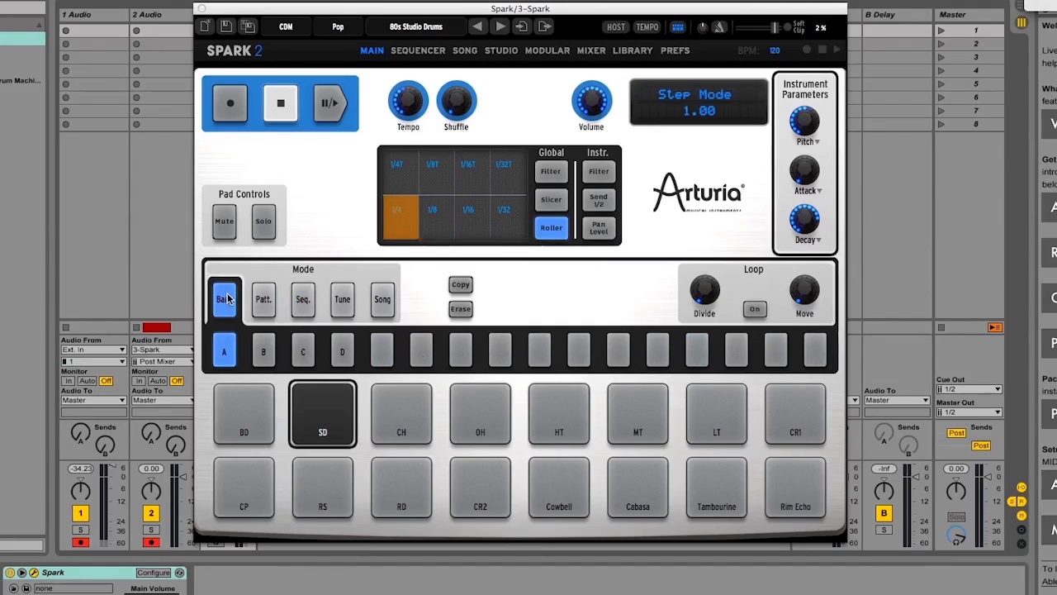
left_click(263, 301)
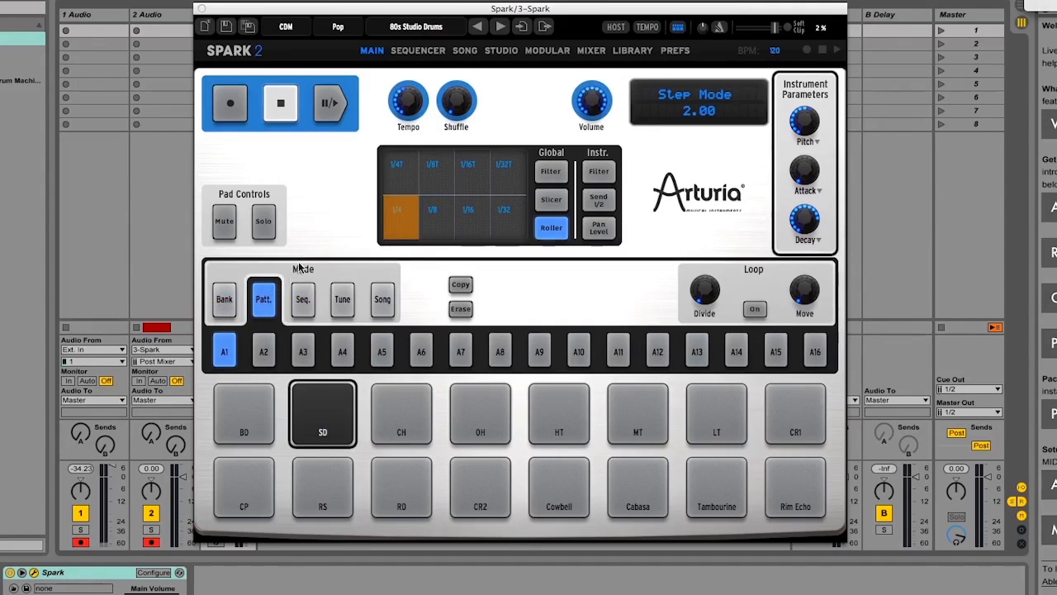
left_click(306, 297)
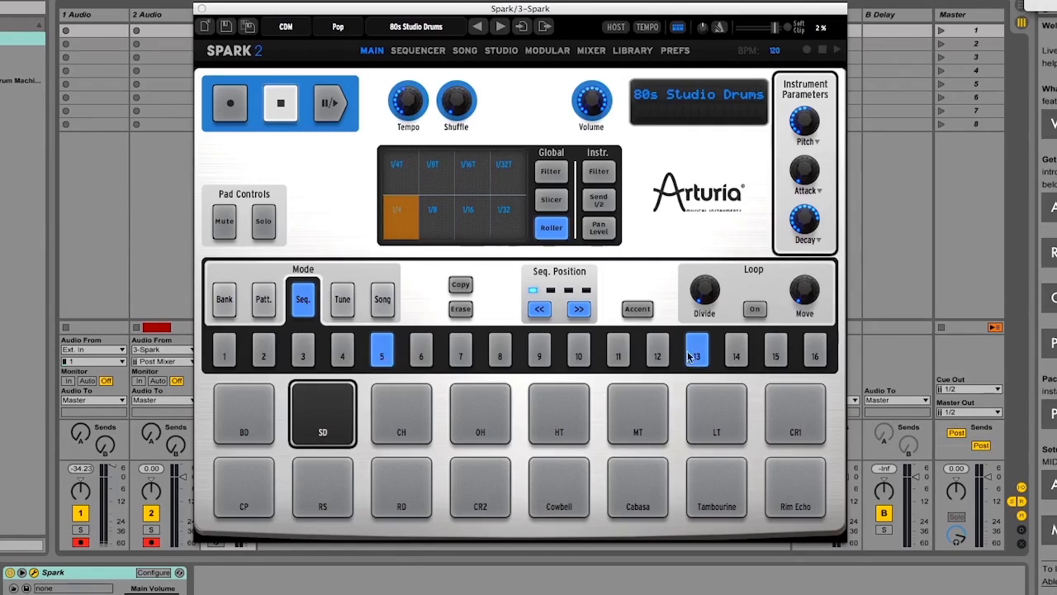
left_click(329, 104)
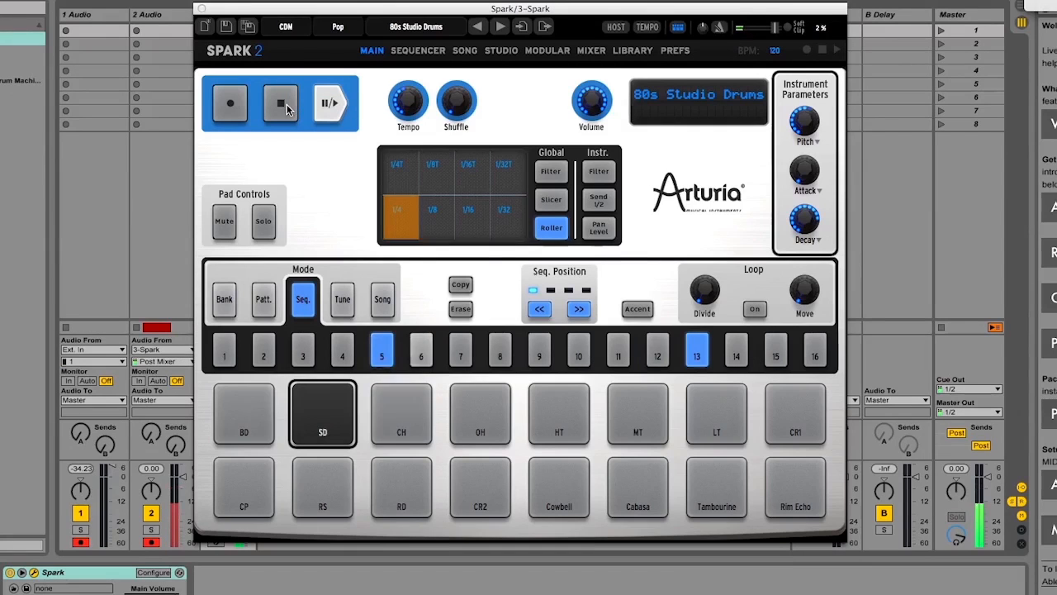
left_click(283, 106)
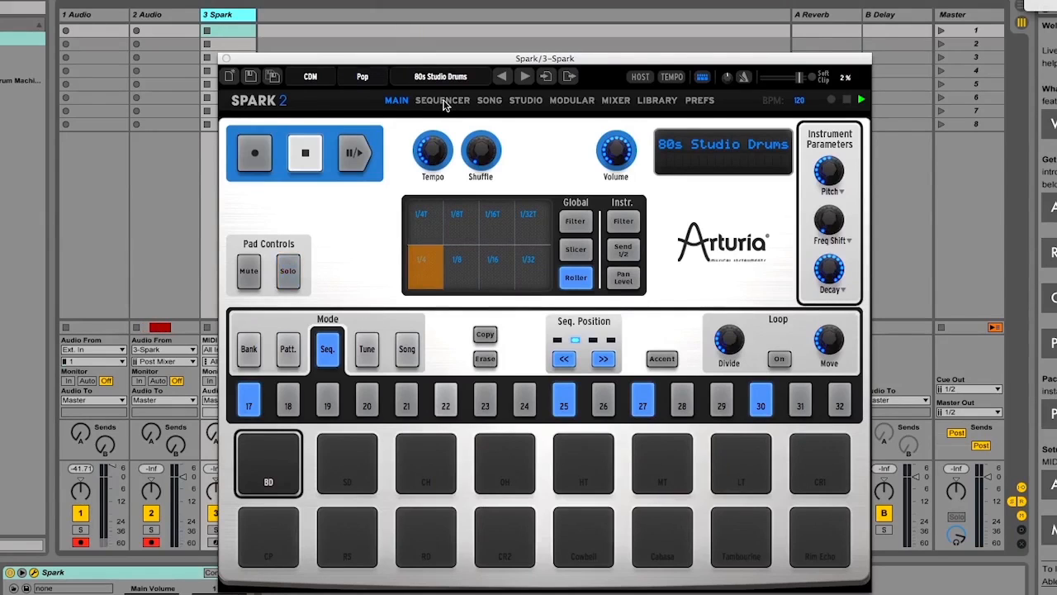
Step: Open the sequencer page and check the bank and time signature options of the pattern
left_click(442, 101)
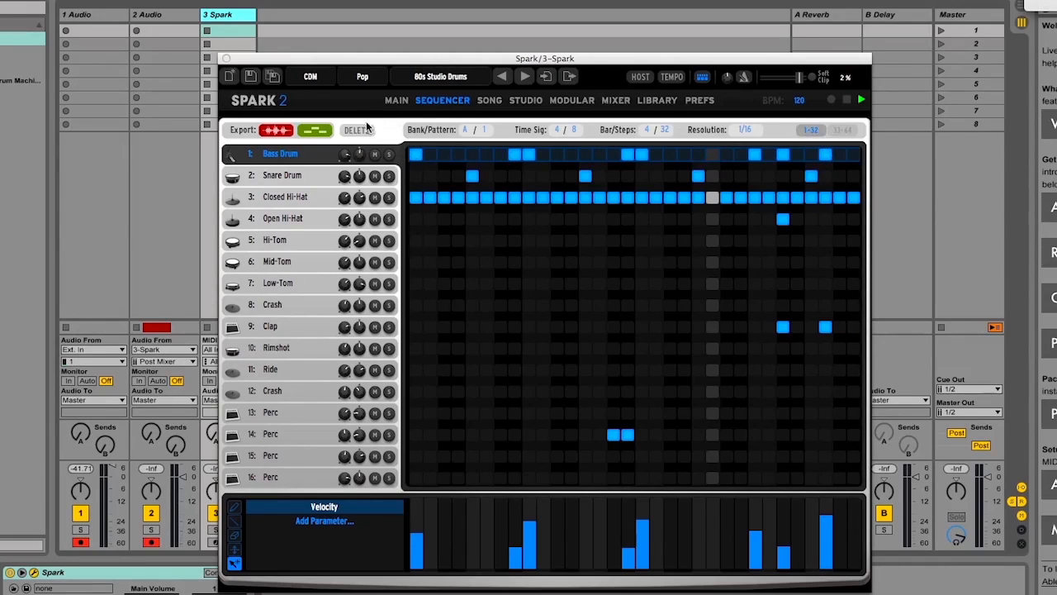
left_click(465, 131)
left_click(465, 132)
left_click(567, 134)
left_click(561, 134)
Step: Try a pattern length of 64 steps, paging between steps 1-32 and 33-64, and return the length to 32 steps
left_click(669, 133)
left_click(717, 541)
left_click(841, 130)
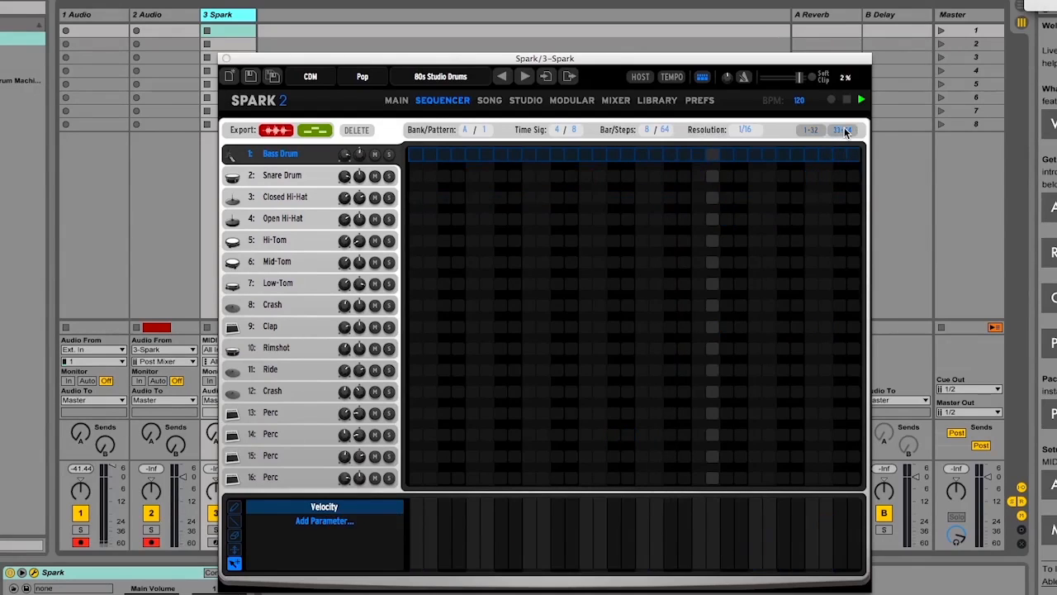
left_click(807, 131)
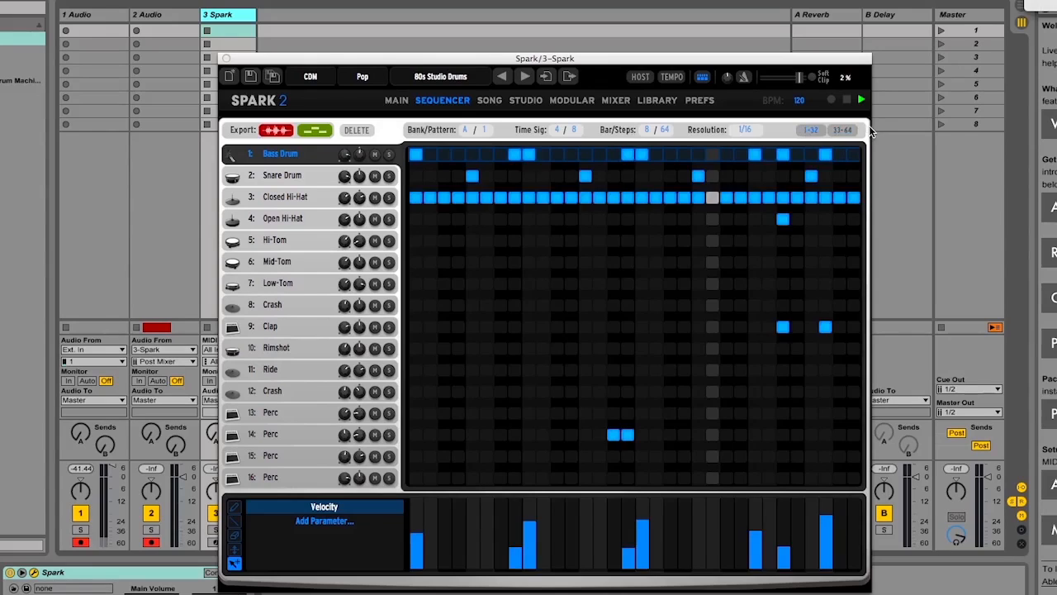
left_click(842, 129)
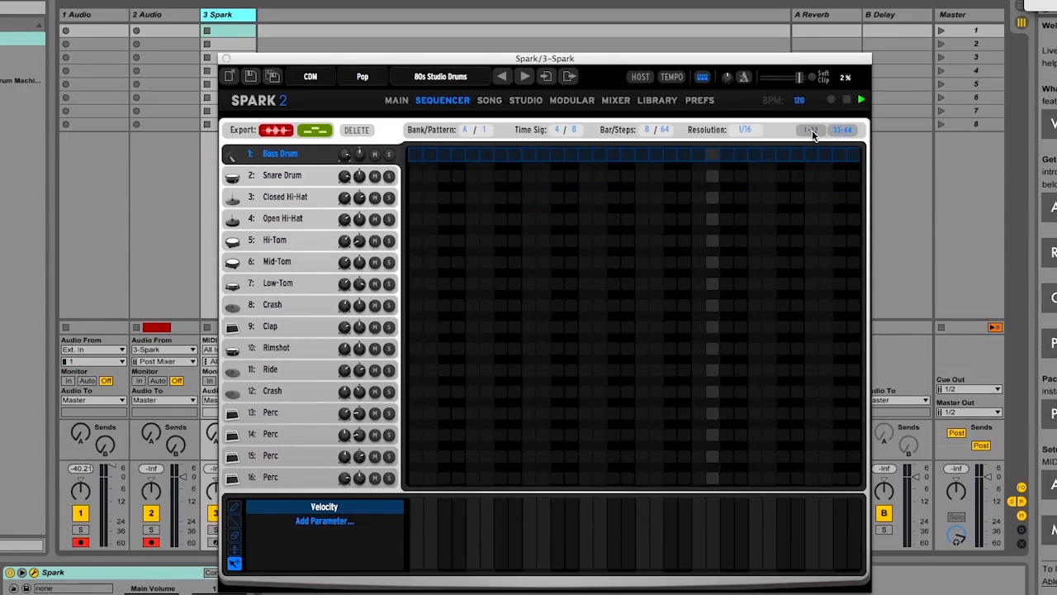
left_click(809, 131)
left_click(666, 129)
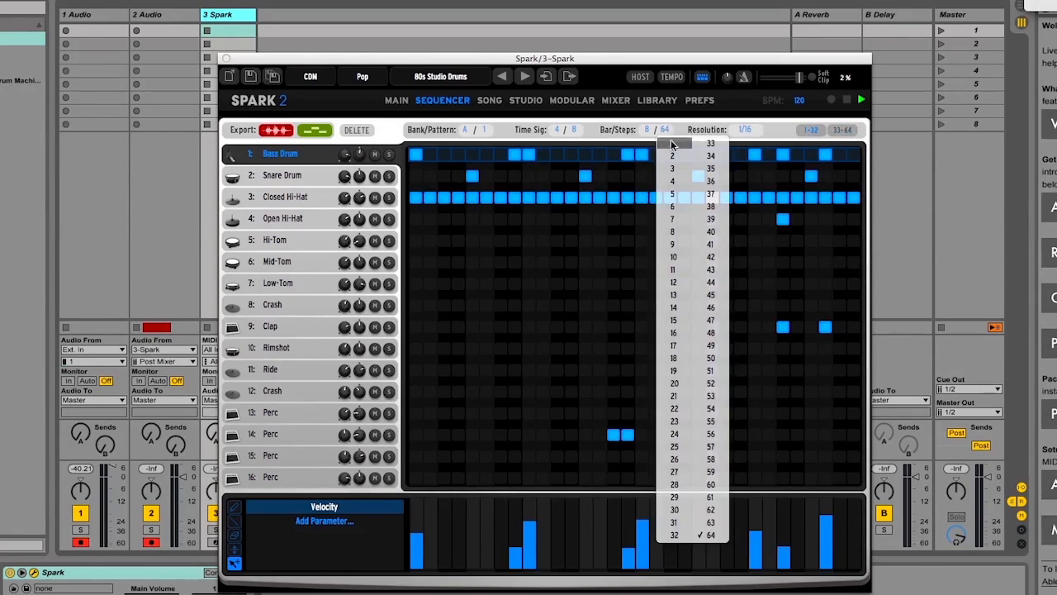
left_click(676, 533)
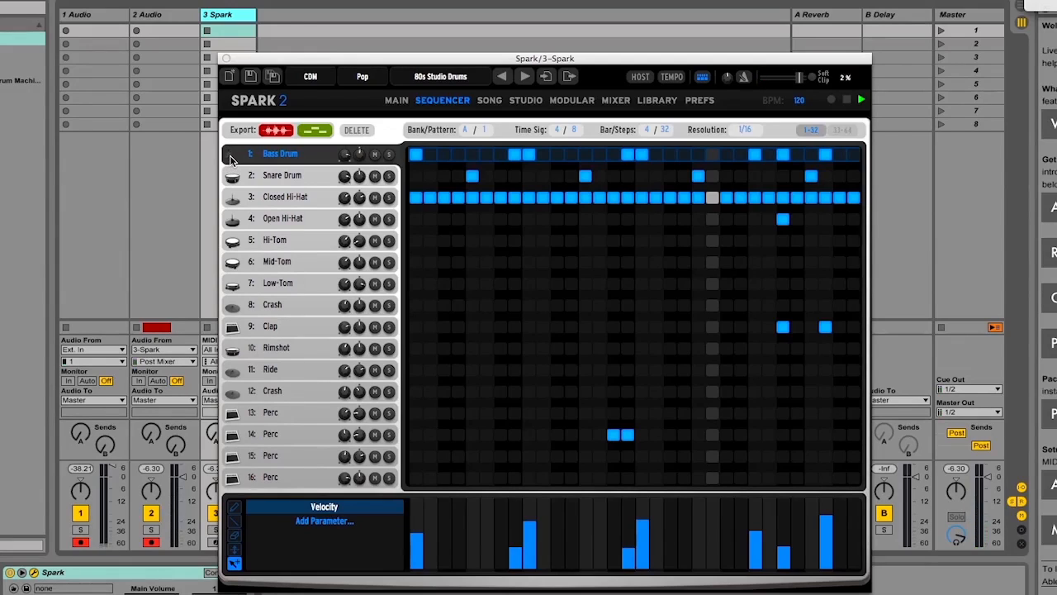
Step: Audition the bass drum, snare drum and closed hi-hat tracks and play the pattern
left_click(231, 157)
left_click(232, 177)
left_click(233, 199)
left_click(862, 101)
left_click(861, 102)
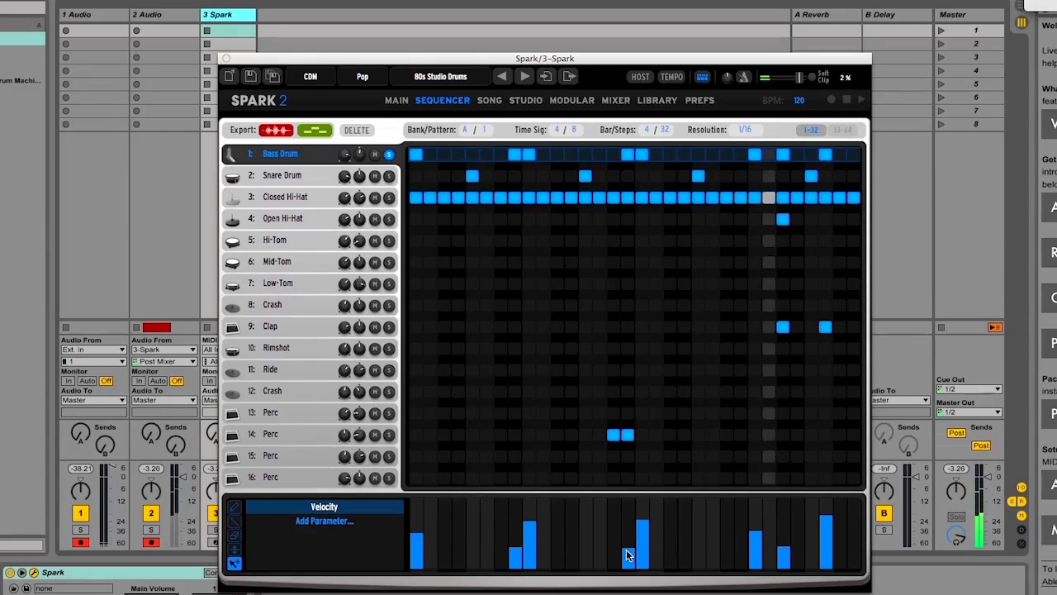
Step: Lower the bass drum velocity on steps 16 and 8, and raise it on step 17
left_click_drag(626, 551, 630, 565)
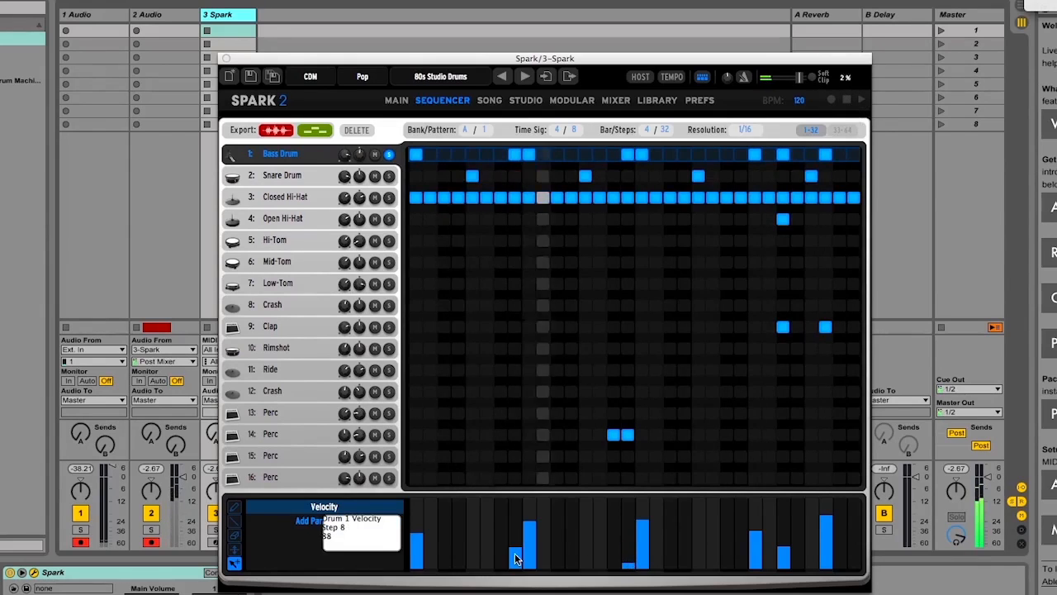
left_click_drag(514, 551, 516, 561)
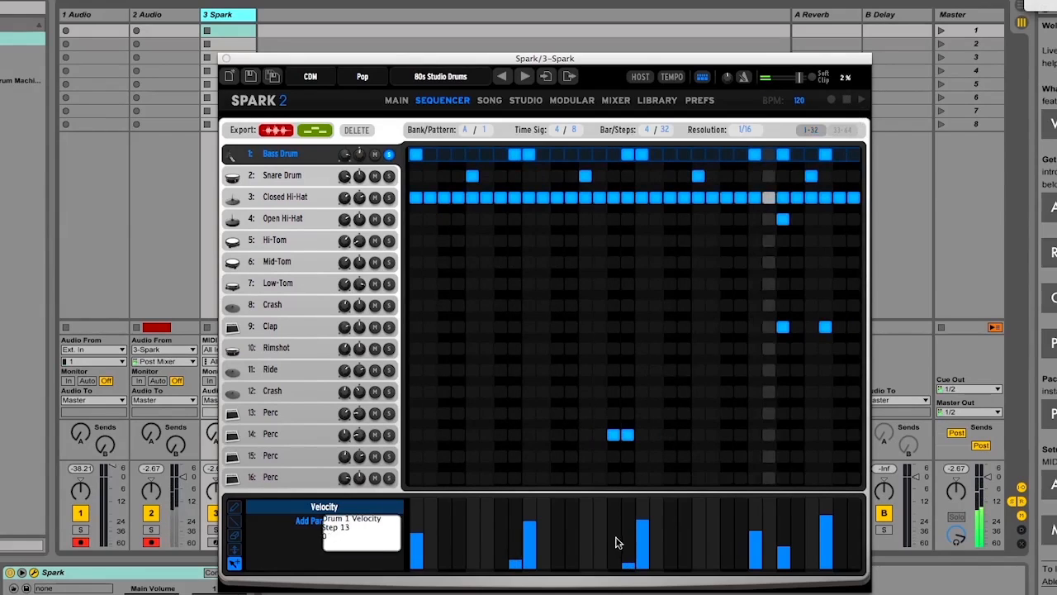
left_click_drag(644, 518, 644, 508)
Step: Add bass drum hits on steps 19 to 22 with gradually rising velocities
left_click(670, 565)
left_click(683, 558)
left_click(699, 543)
left_click(713, 533)
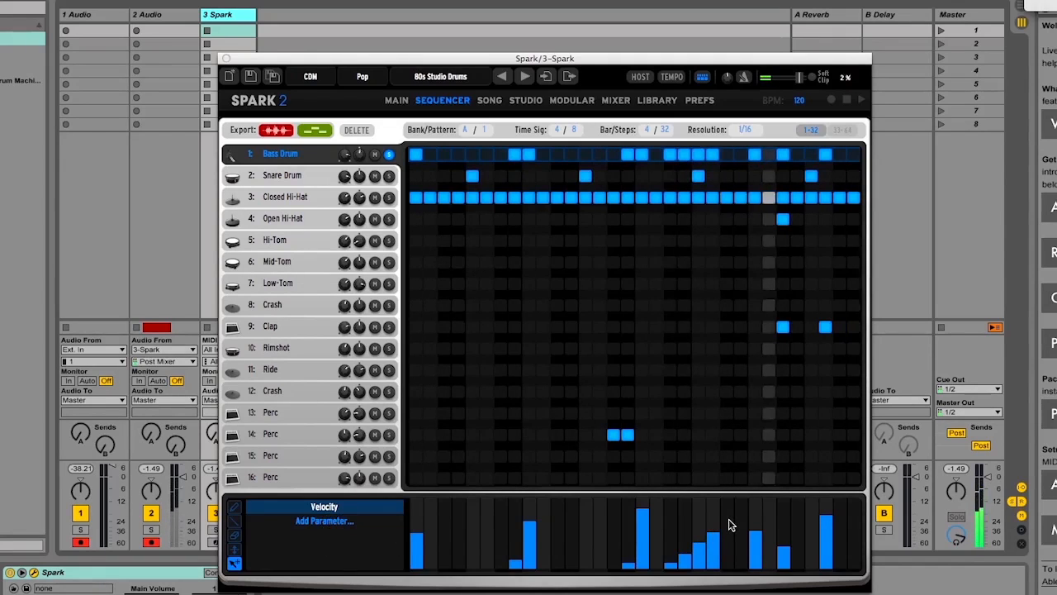
Step: Add a Pitch automation lane to the bass drum and draw an uneven pitch curve across the pattern
left_click(322, 521)
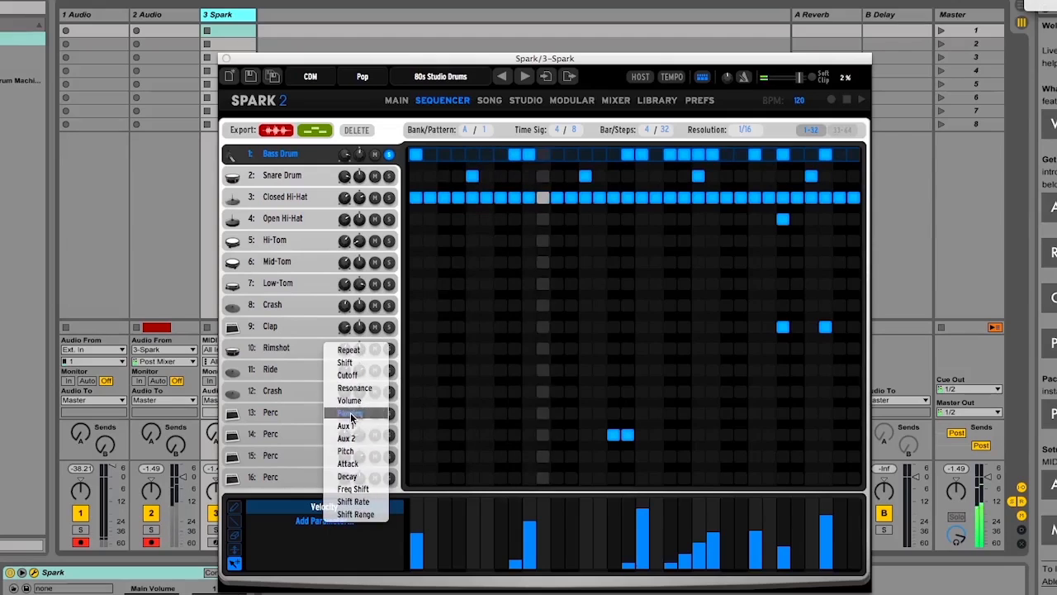
left_click(359, 453)
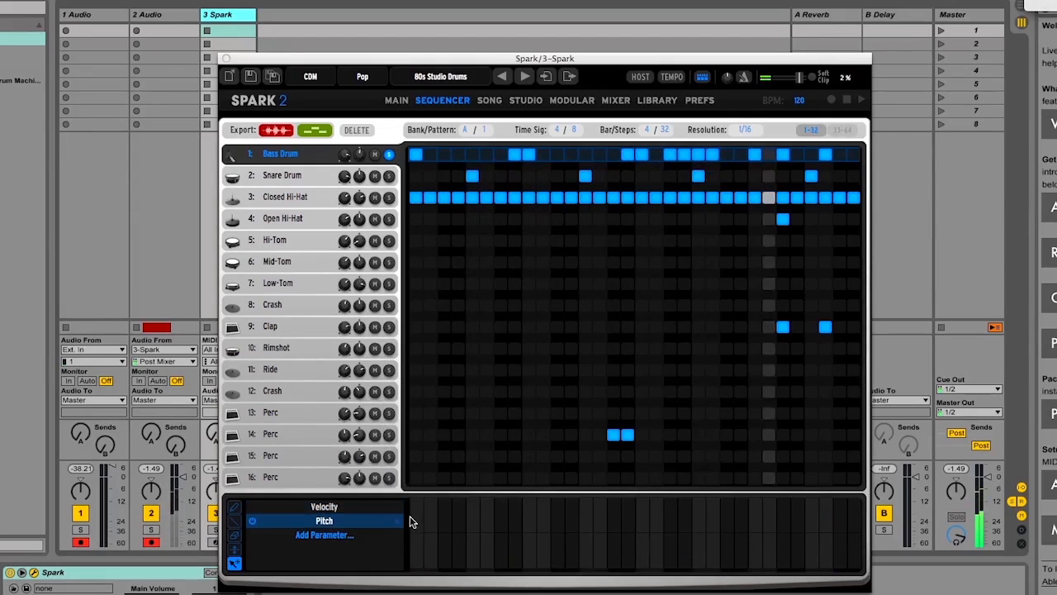
mouse_move(417, 525)
mouse_move(417, 525)
left_mouse_down()
mouse_move(460, 543)
mouse_move(717, 517)
mouse_move(796, 547)
mouse_move(838, 536)
left_mouse_up()
left_click_drag(695, 550, 684, 557)
left_click(855, 556)
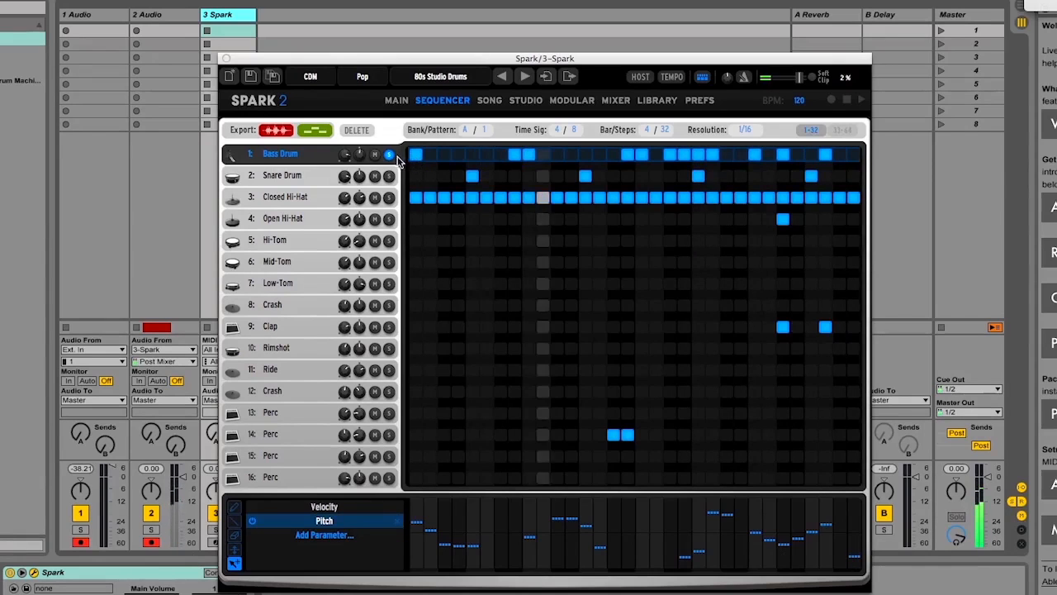
Step: Stop playback to replace the bass drum's pitch automation with a straight descending line across all 32 steps, and resume playback
left_click(847, 100)
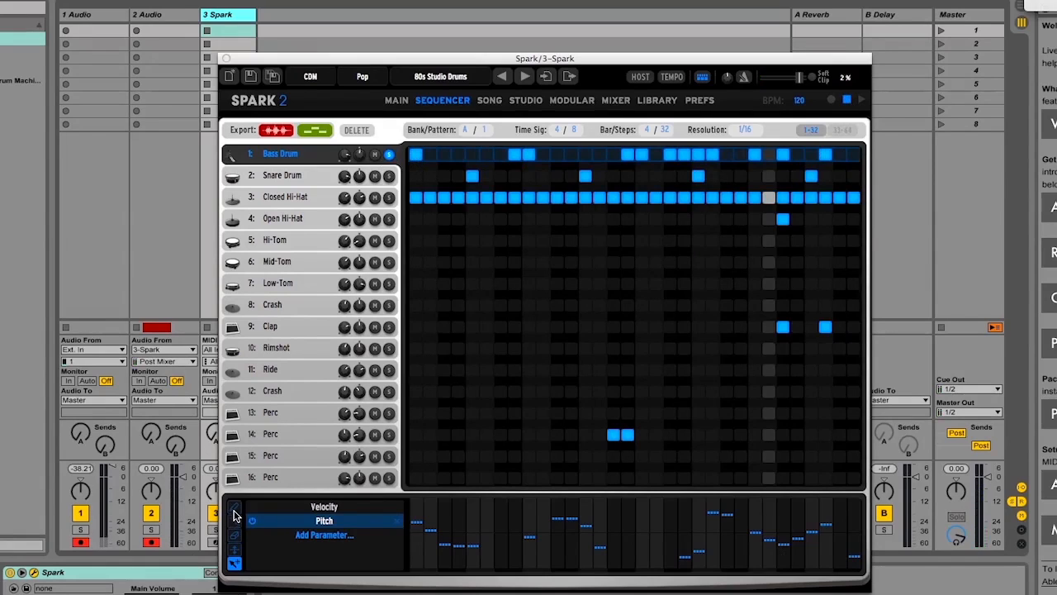
left_click(234, 508)
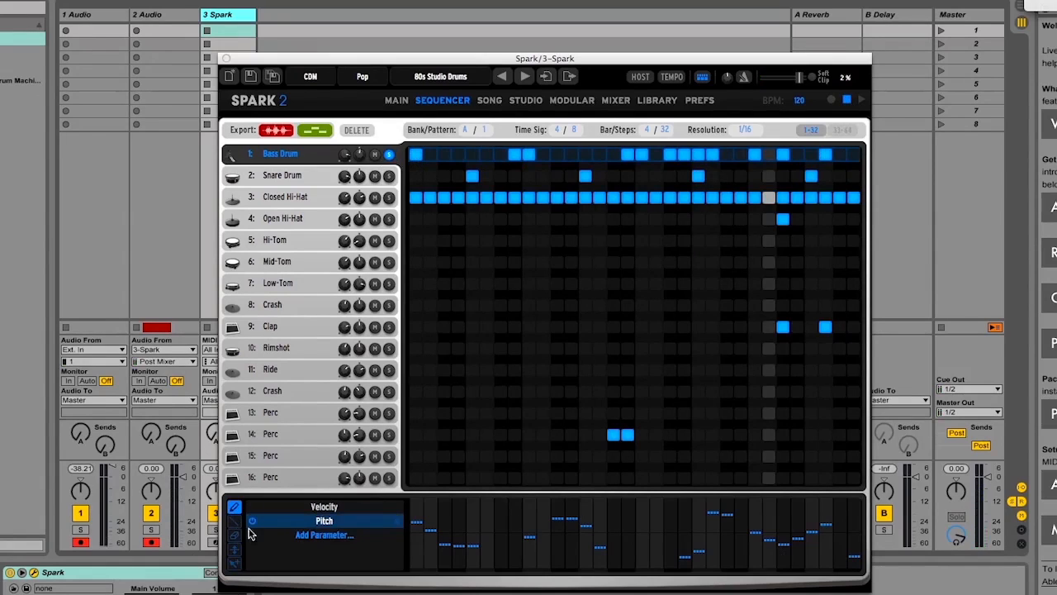
left_click(235, 564)
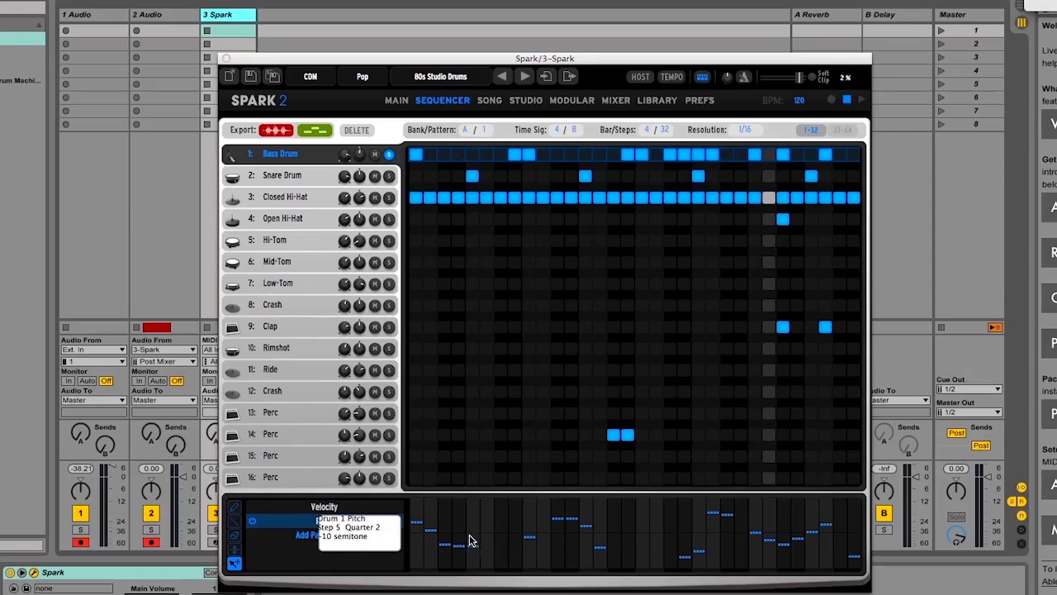
left_click(234, 508)
left_click(234, 520)
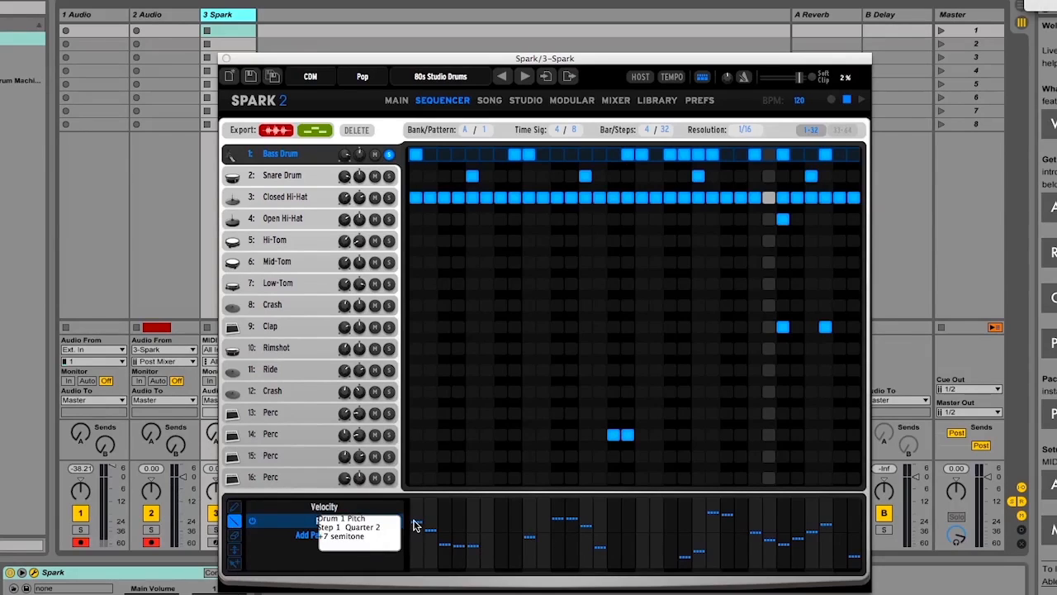
left_click_drag(419, 527, 859, 547)
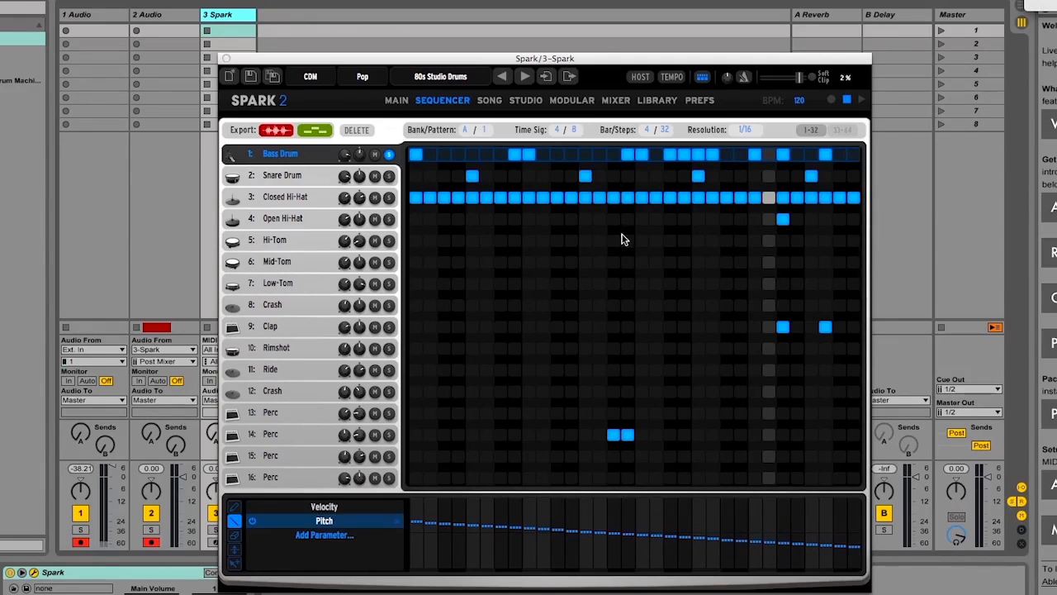
left_click(860, 100)
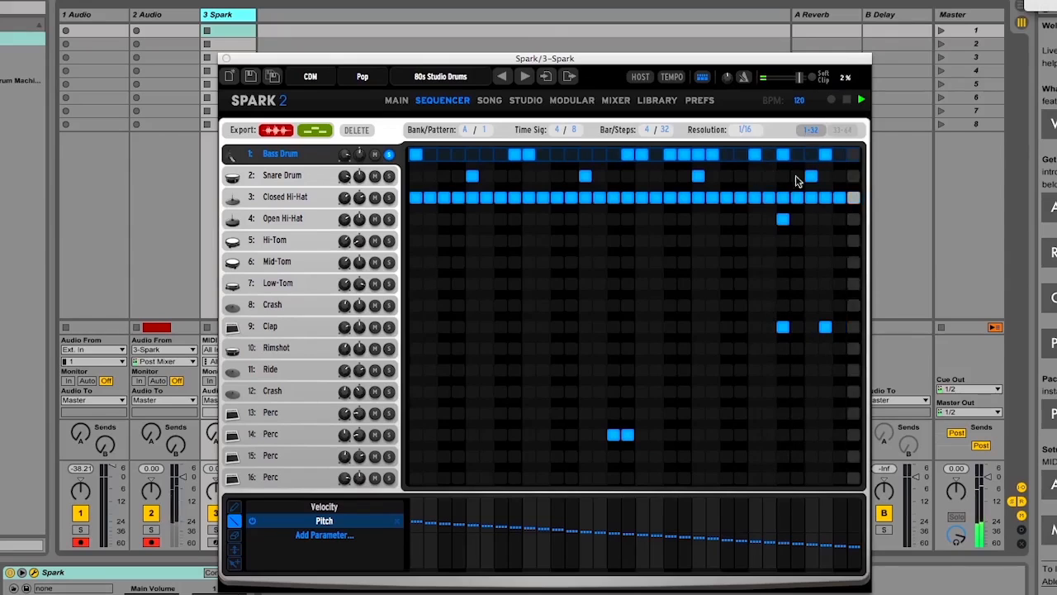
Step: Erase the bass drum's pitch automation values on steps 8, 13, 22 and 24
left_click(234, 534)
mouse_move(477, 529)
left_click(515, 529)
left_click(584, 528)
left_click(717, 535)
left_click(742, 543)
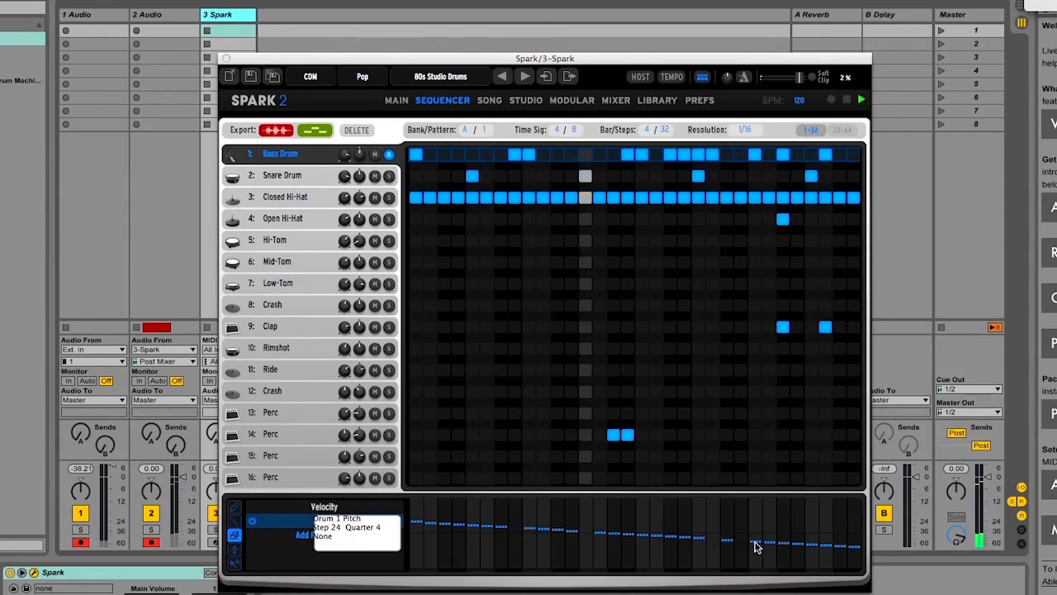